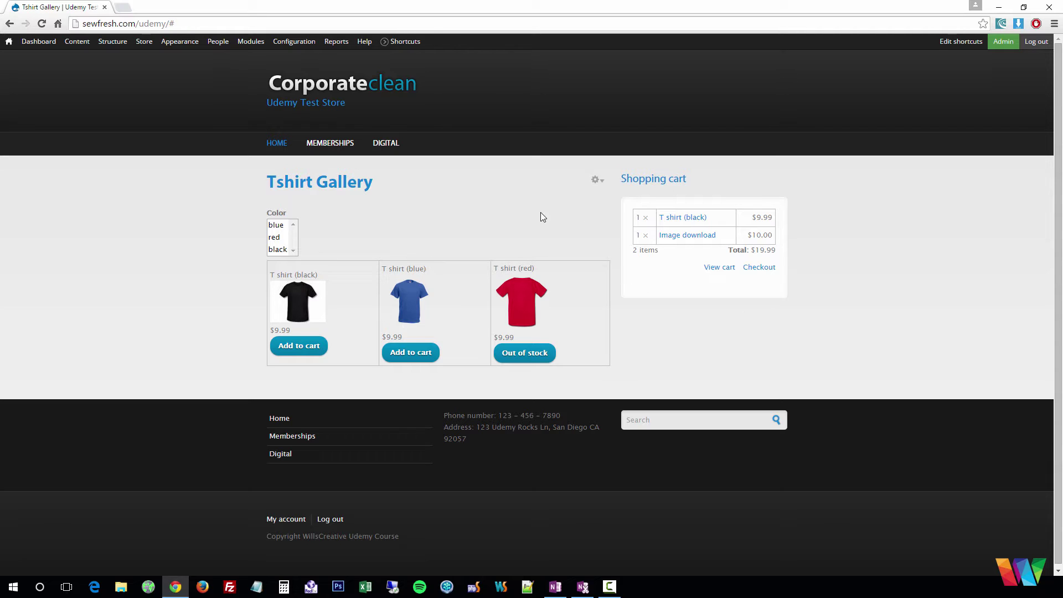
Look over the payment methods settings, then close them
mouse_move(146, 44)
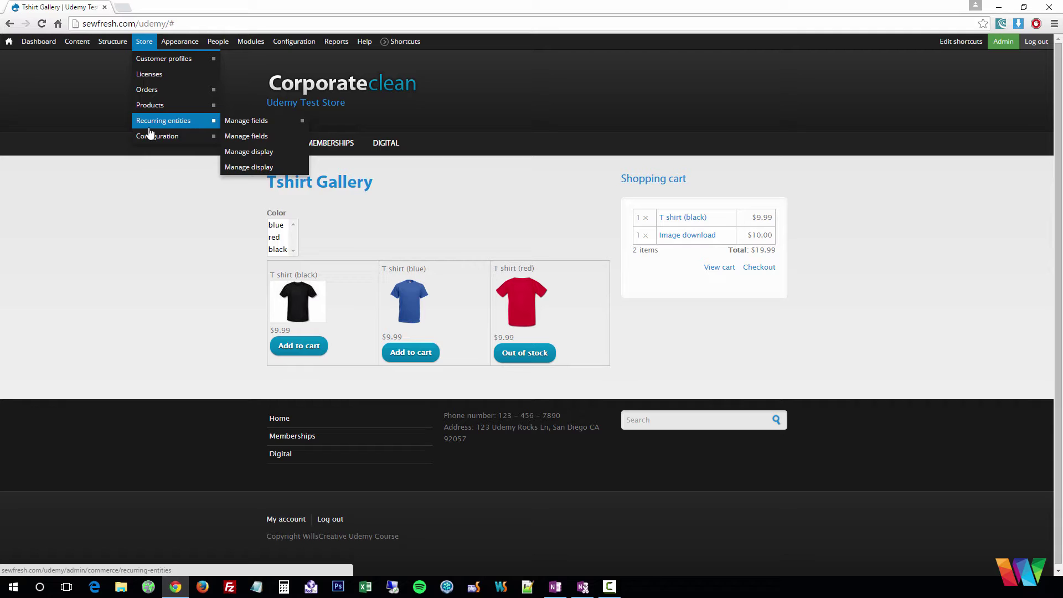
mouse_move(149, 135)
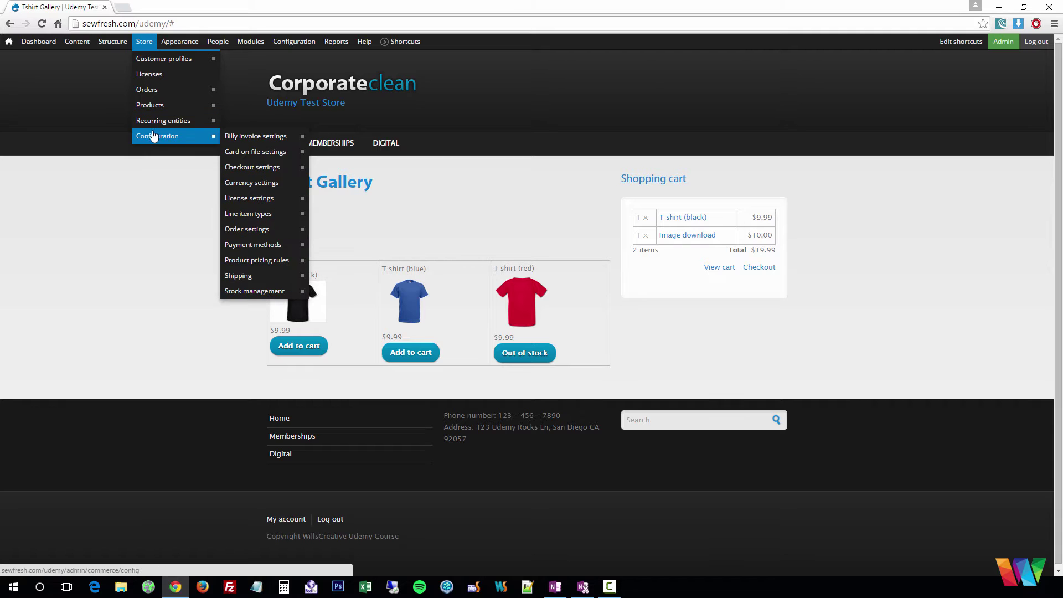
click(255, 252)
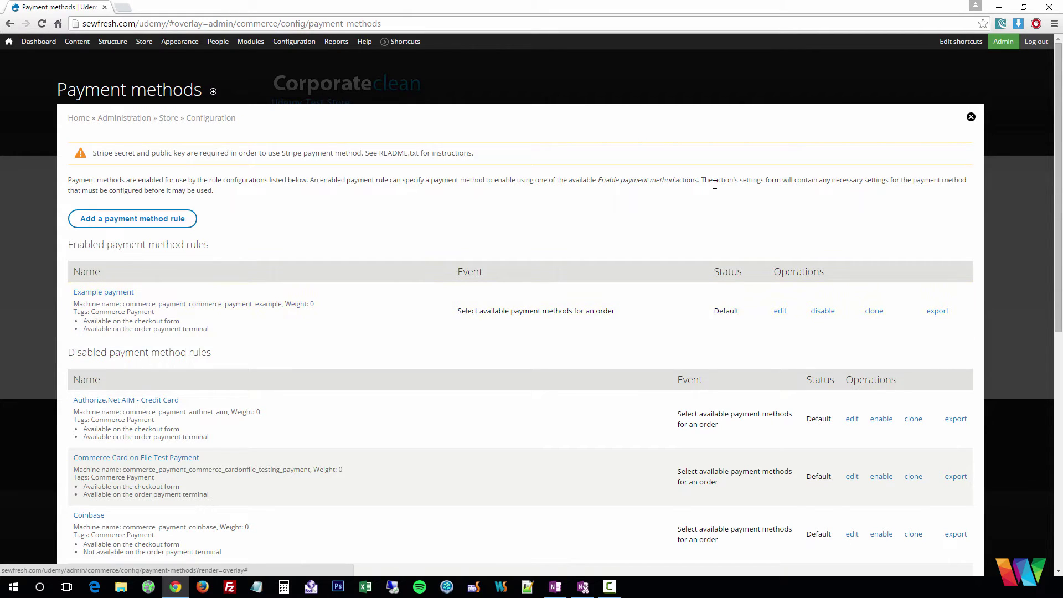
click(971, 120)
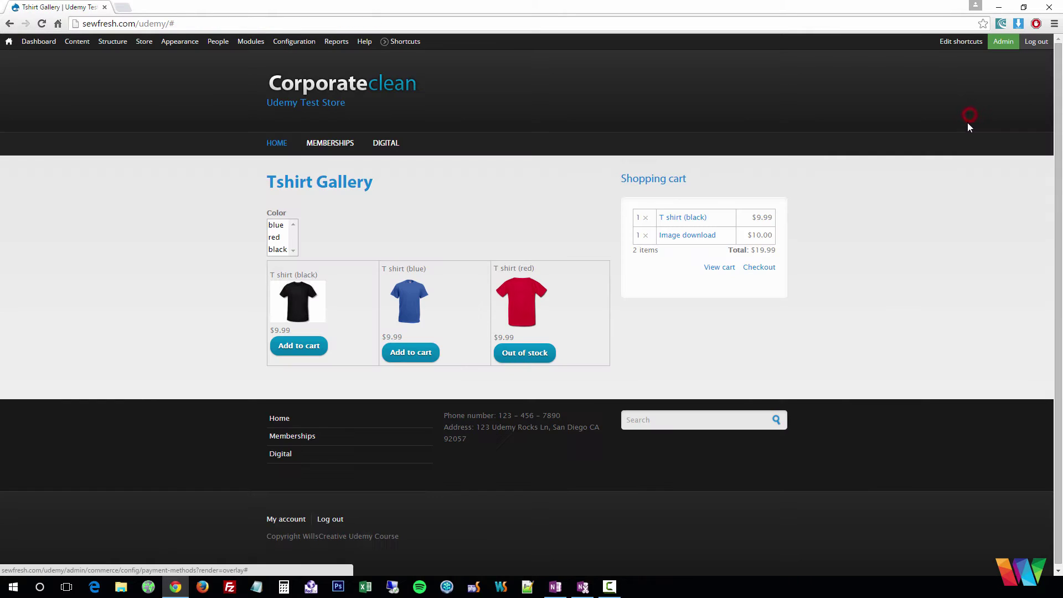
Start checkout for the cart and enter the customer's shipping full name and street address
click(763, 269)
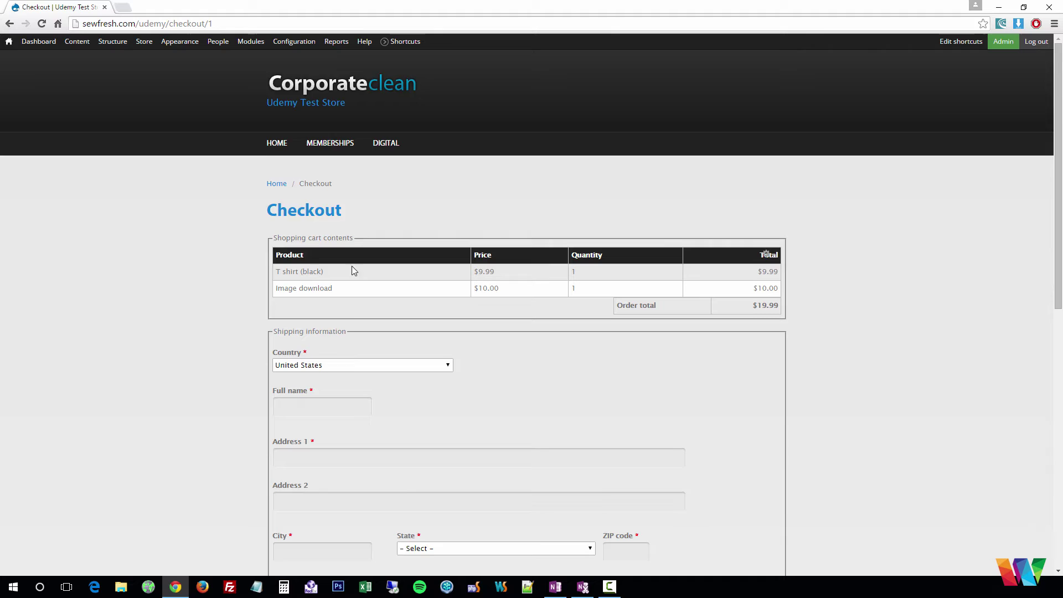
scroll(351, 268, down, 3)
click(336, 238)
text(Ca)
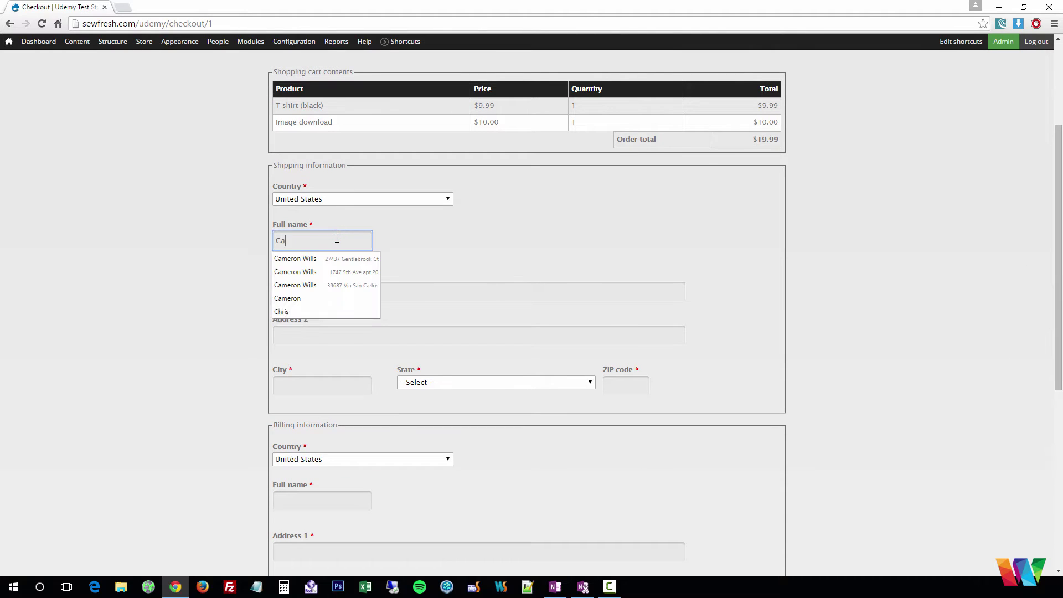
text(meron)
key(Tab)
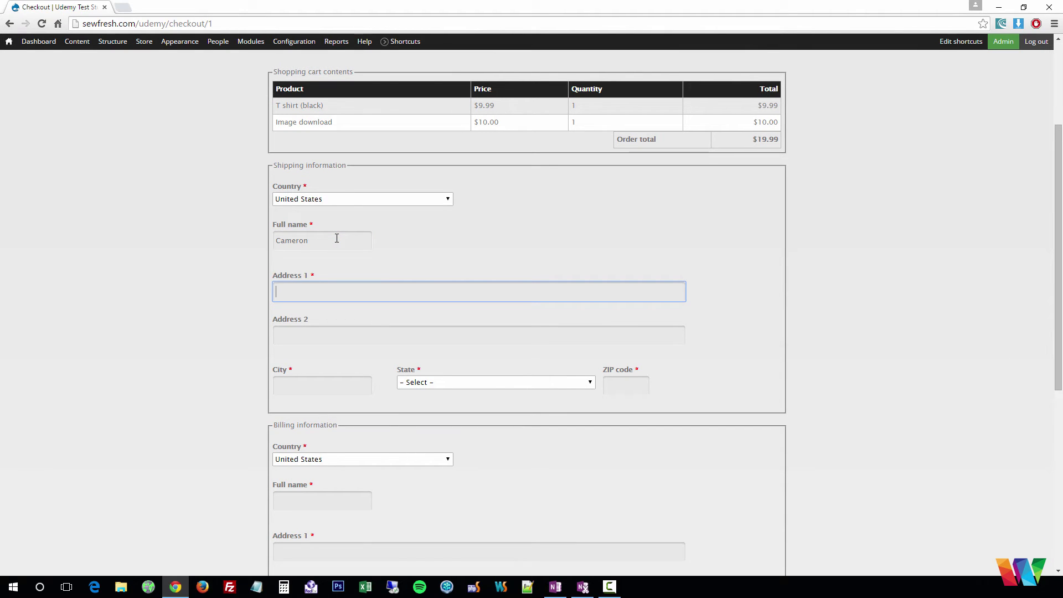
text(123 )
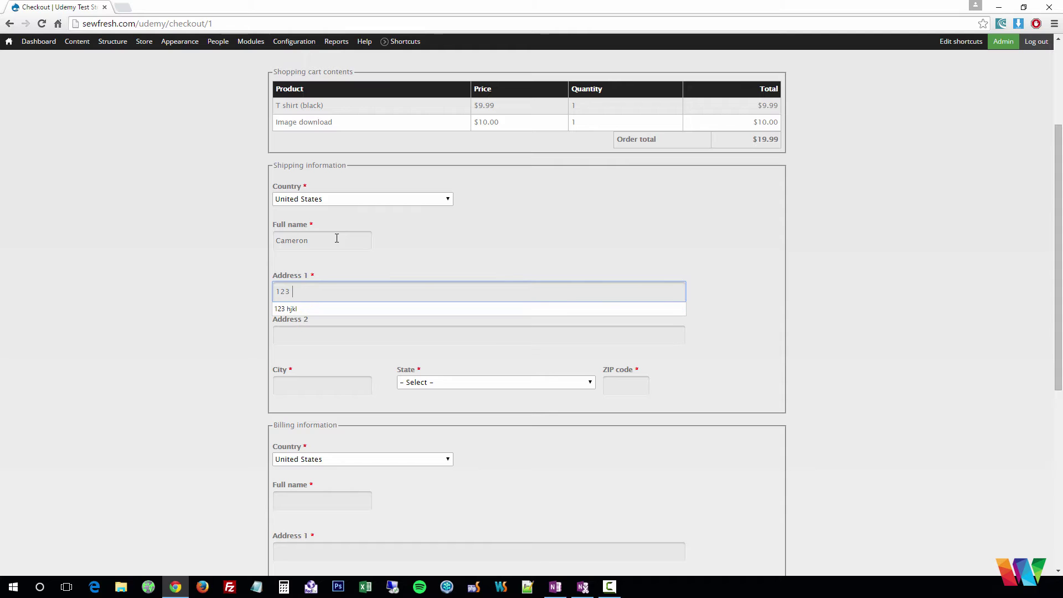
text(Udemy is great)
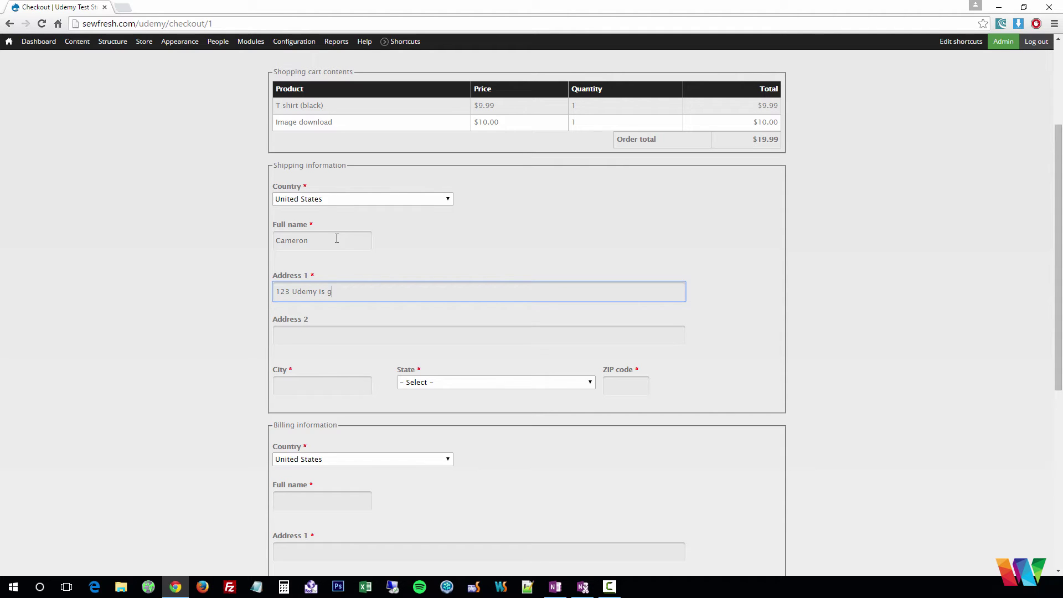
key(Tab)
key(Tab)
Fill in the shipping city, state and ZIP code
text(Oceansi)
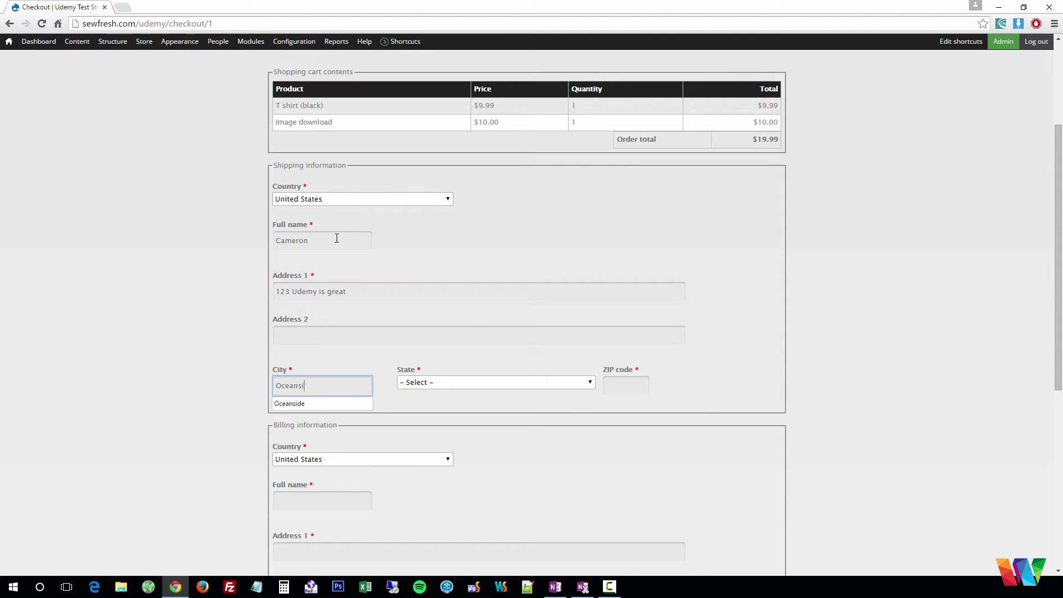
text(de)
key(Tab)
text(ca)
key(Tab)
text(92057)
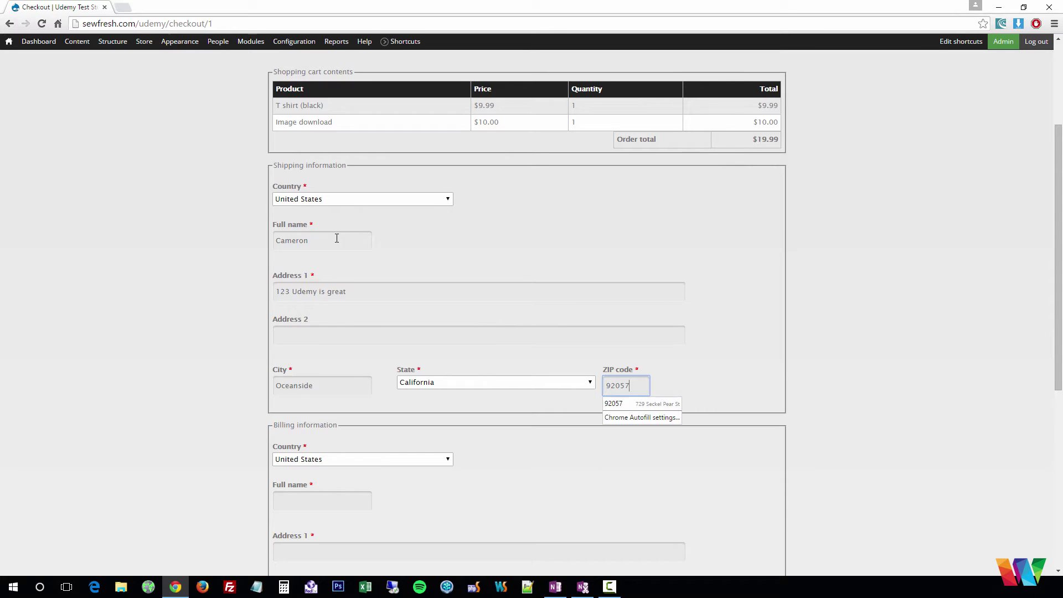
key(Tab)
Enter the customer's billing full name and first address line, correcting typos
scroll(396, 299, down, 3)
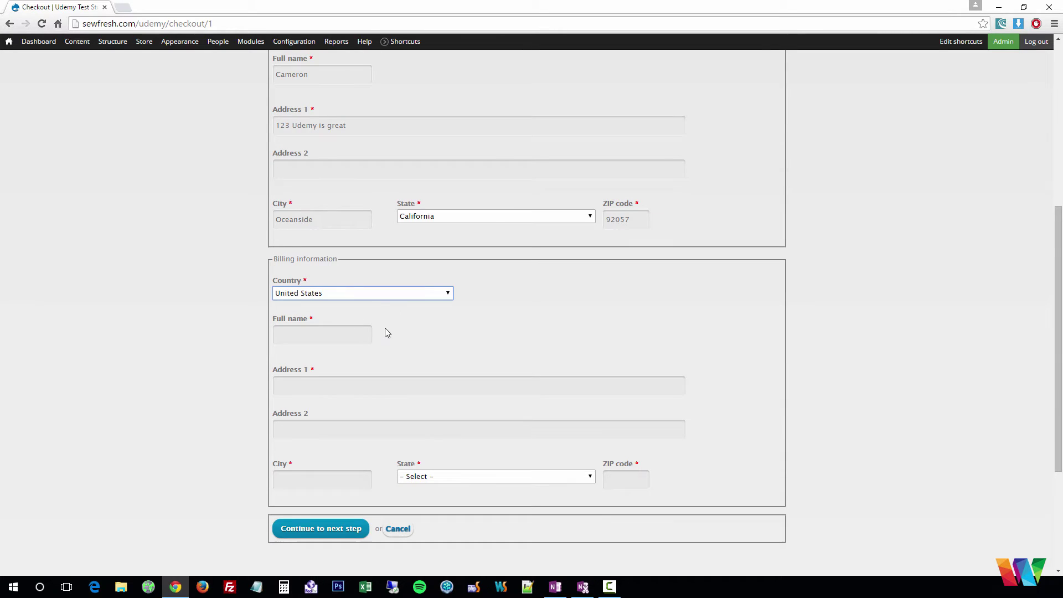
click(344, 343)
text(Cameron)
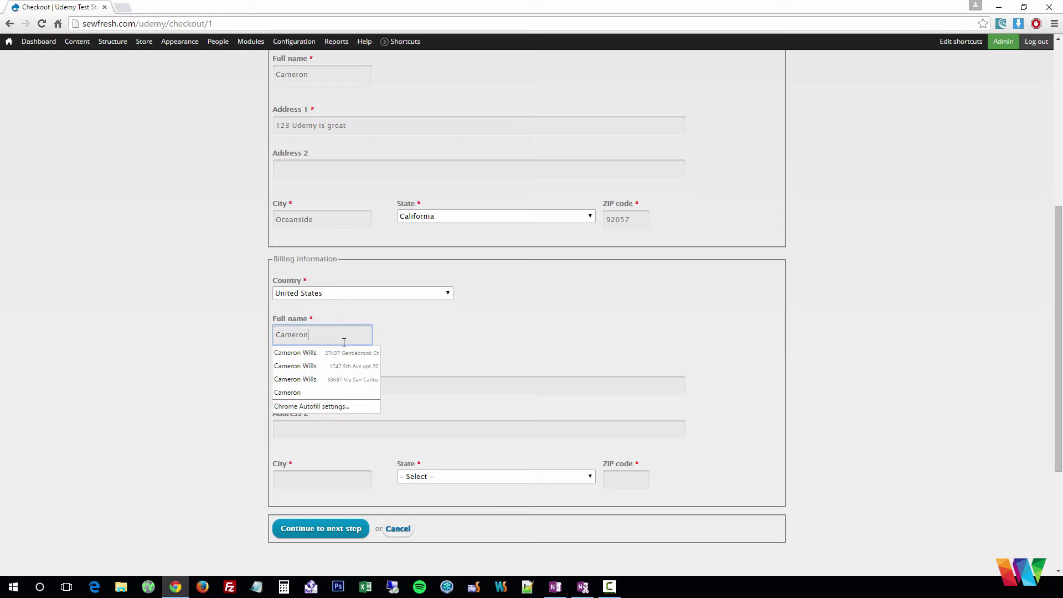
key(Down)
key(Tab)
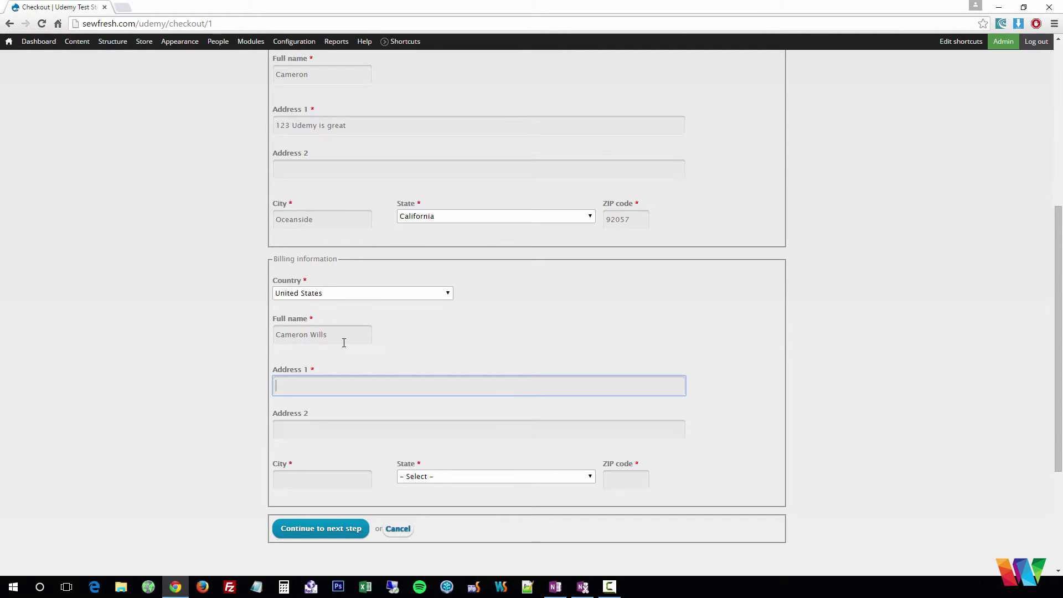
text(123 Udem)
key(BackSpace)
text(emy is Greay)
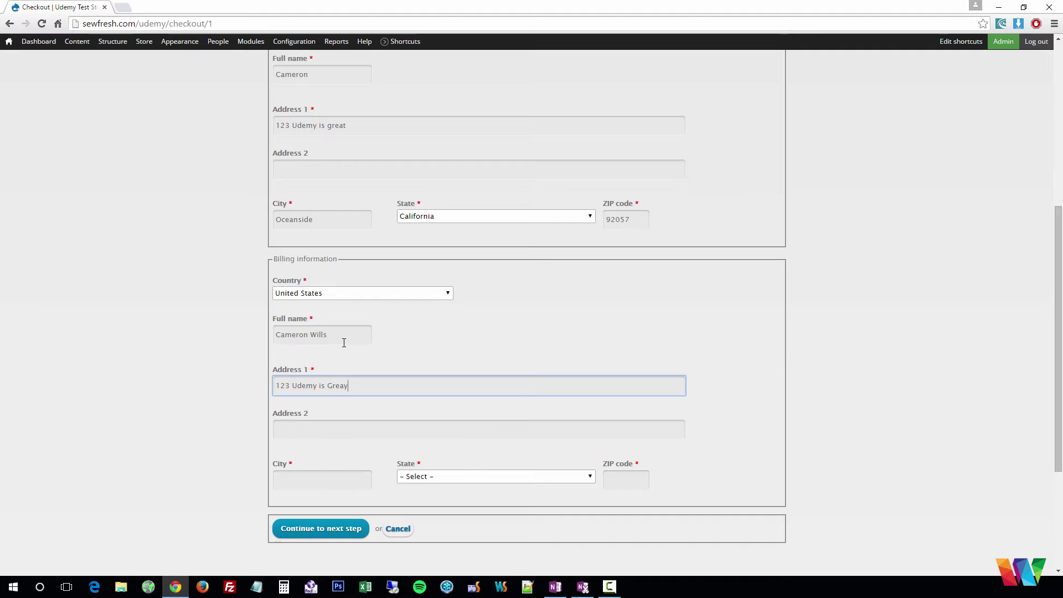
key(BackSpace)
scroll(302, 383, up, 3)
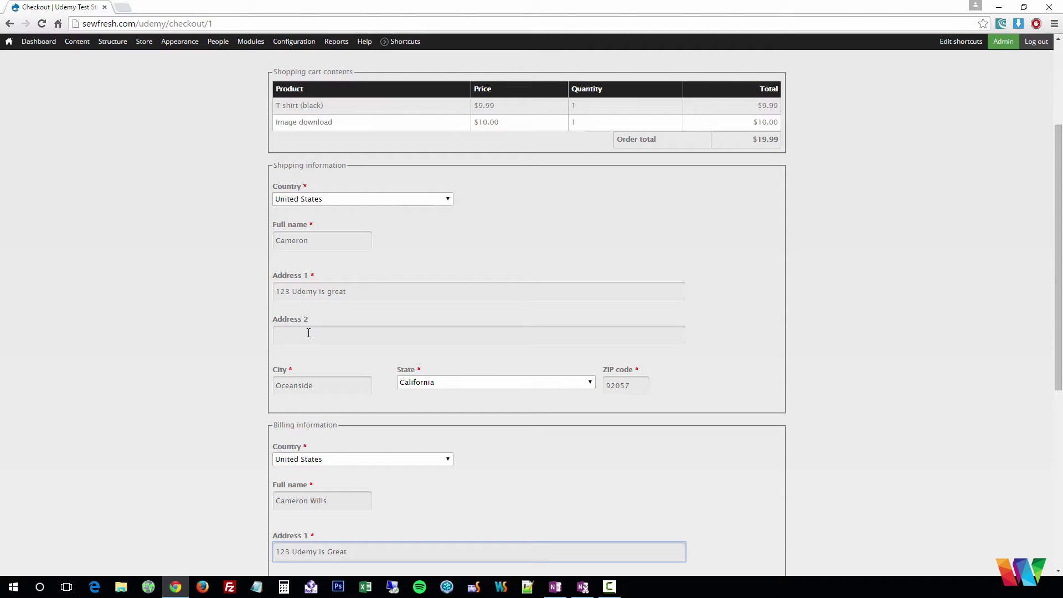
In checkout settings, enable and save profile copying on the Shipping information pane
mouse_move(144, 42)
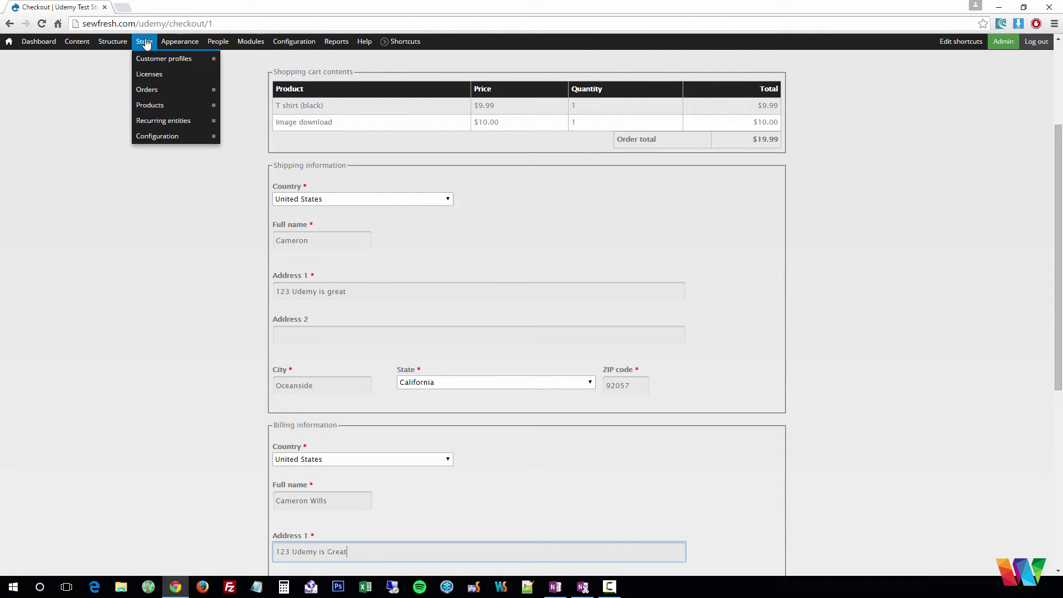
mouse_move(158, 136)
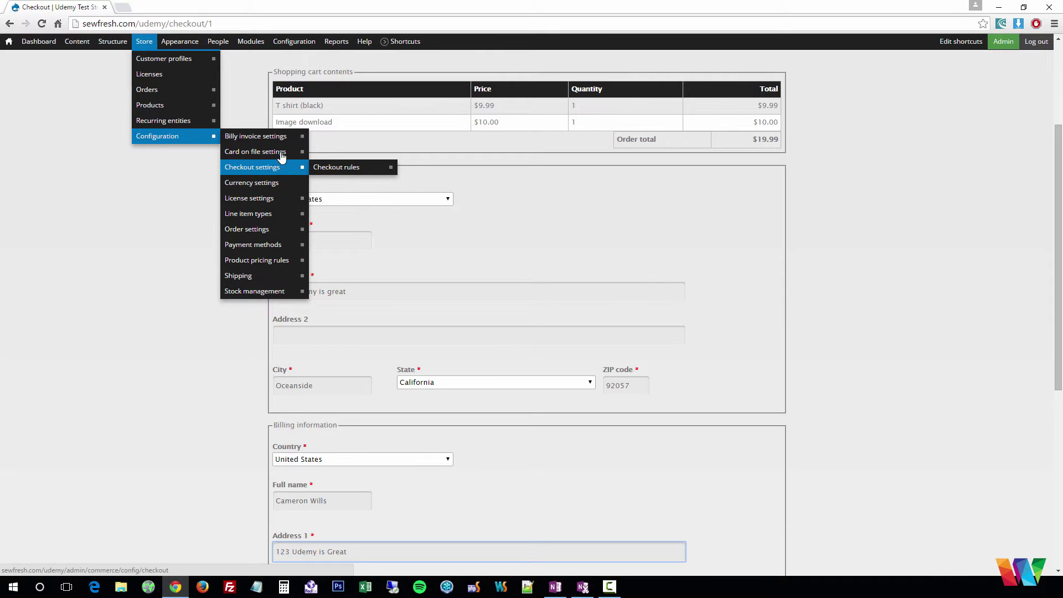
mouse_move(324, 154)
mouse_move(286, 216)
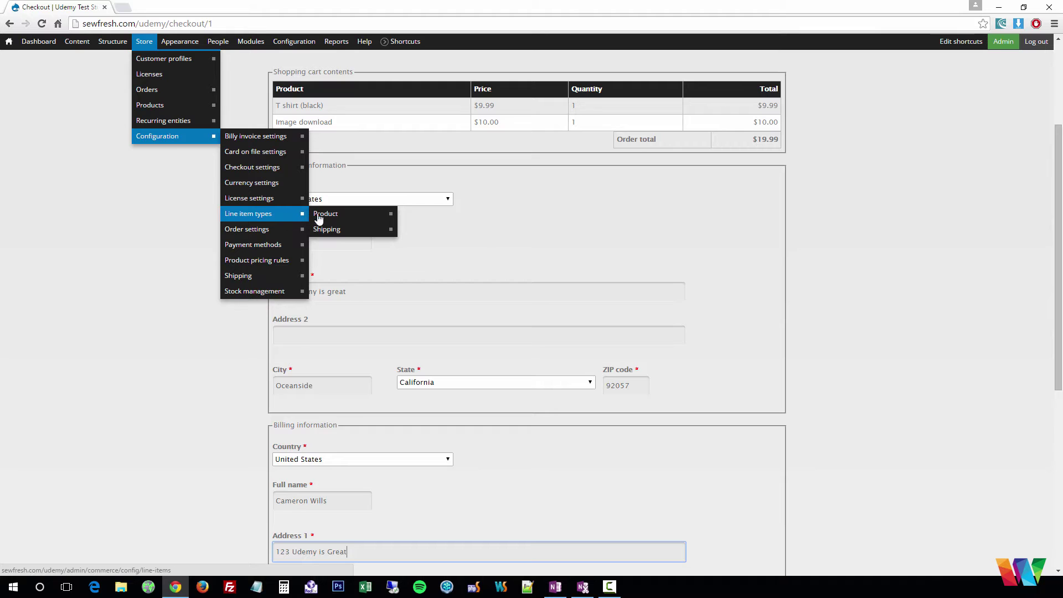
click(280, 172)
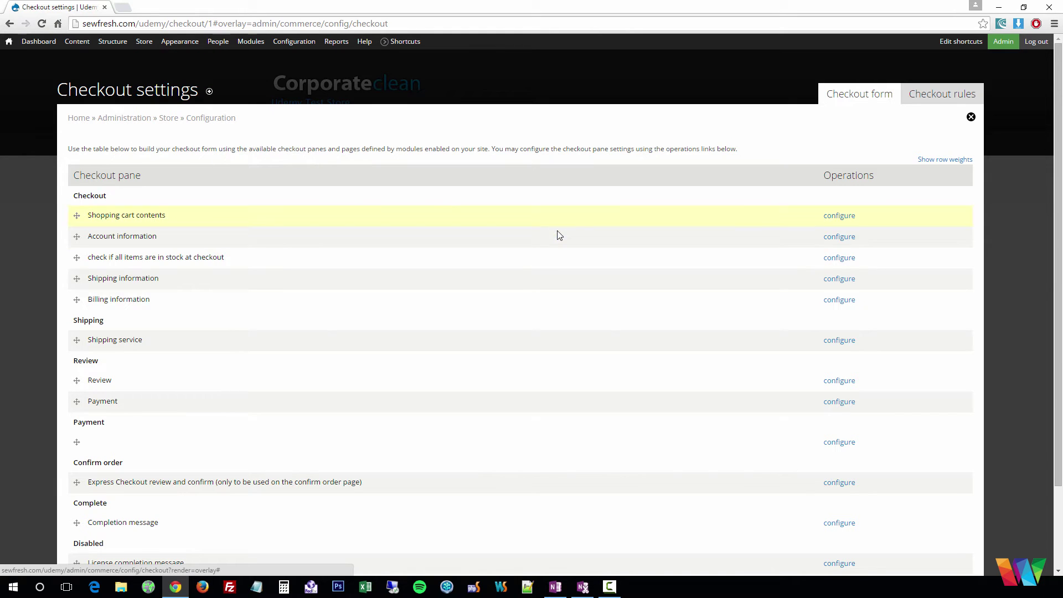
click(840, 280)
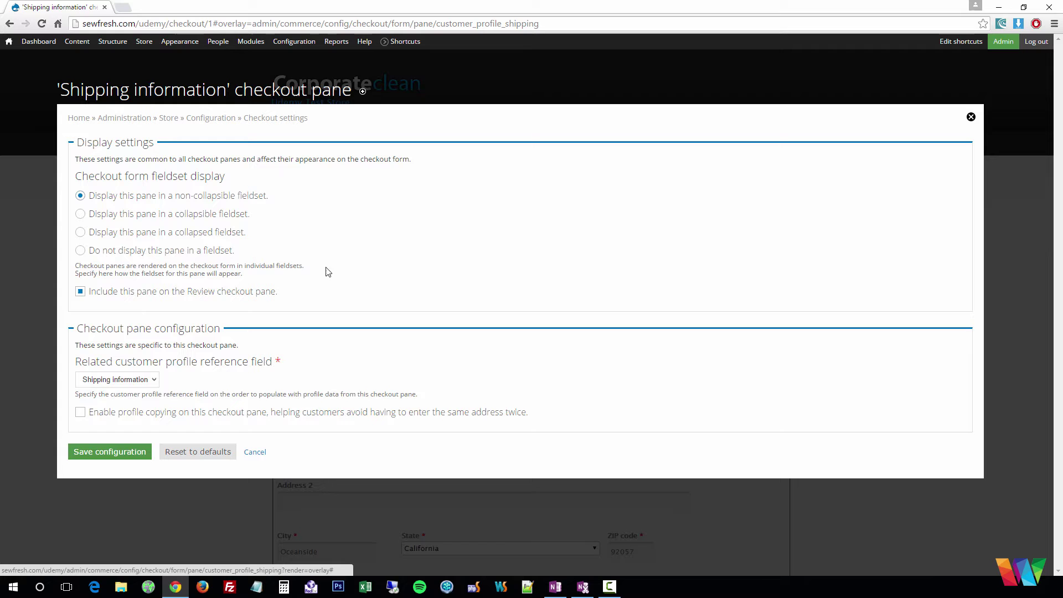
click(80, 412)
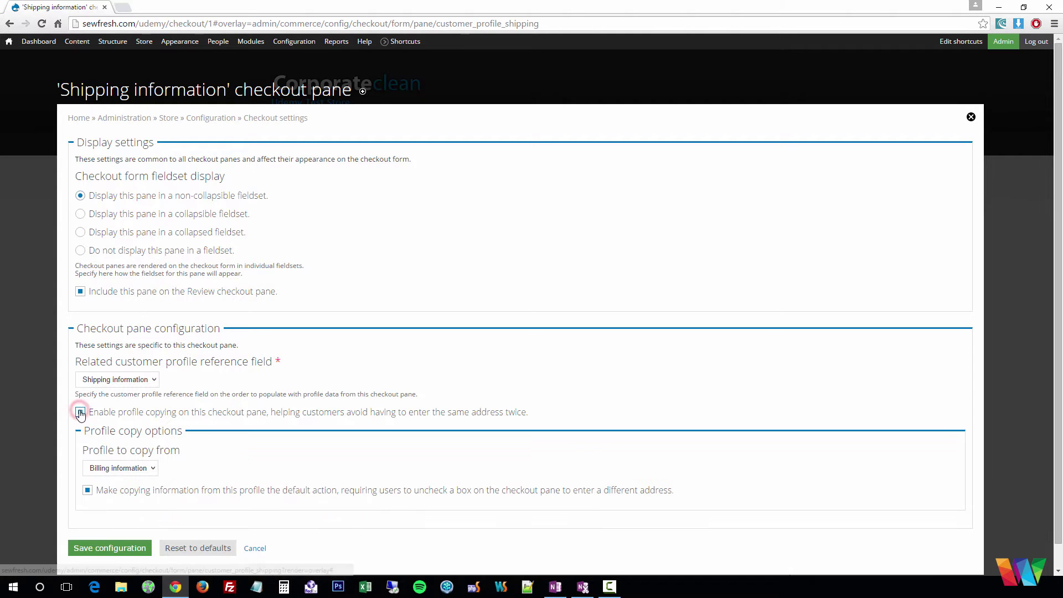
click(121, 541)
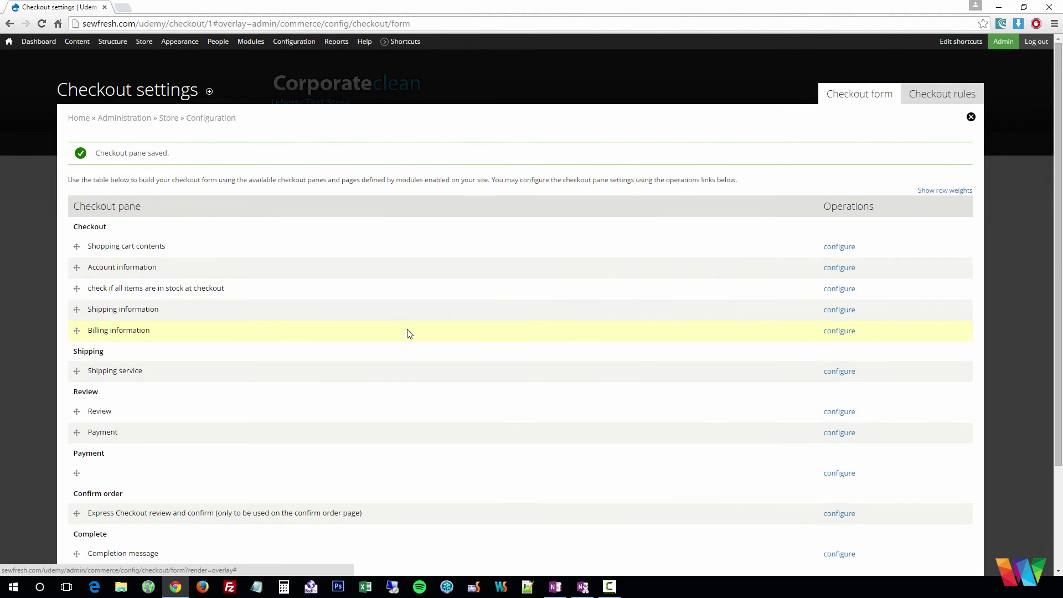
Enable and save profile copying on the Billing information pane, then close the overlay
click(840, 331)
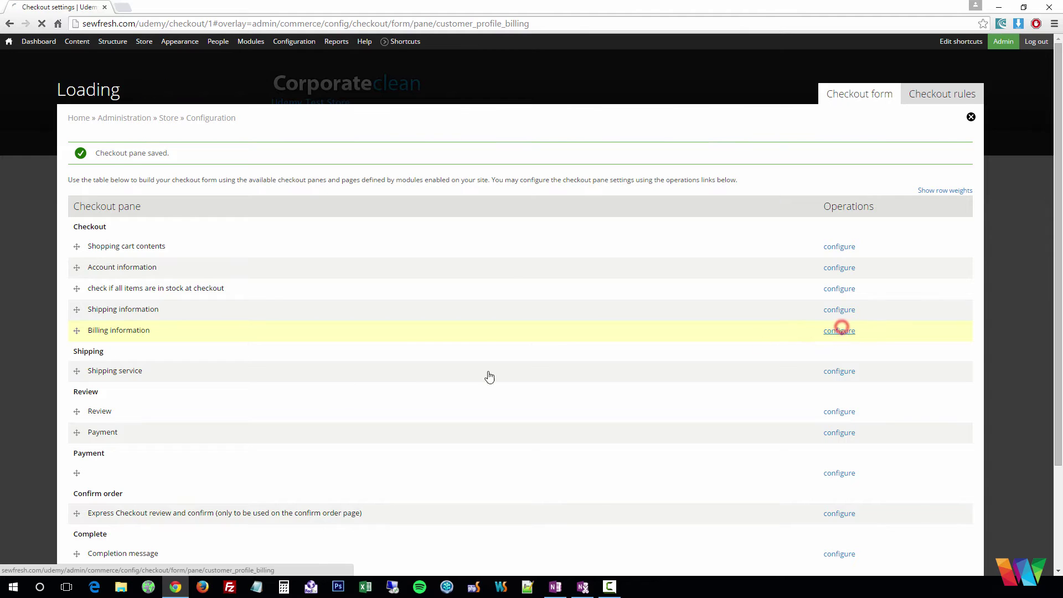
click(81, 412)
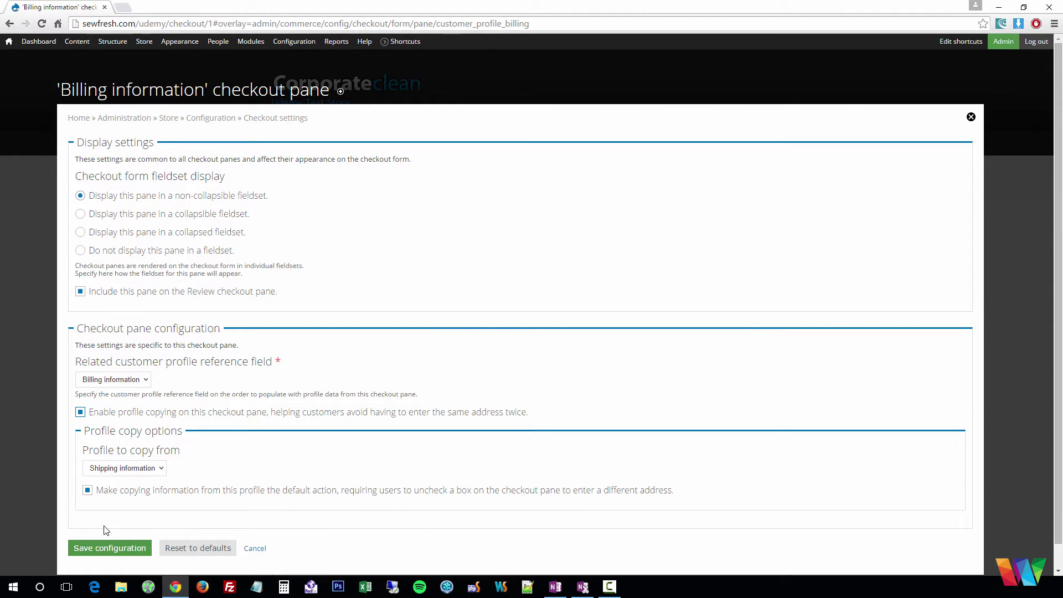
click(107, 550)
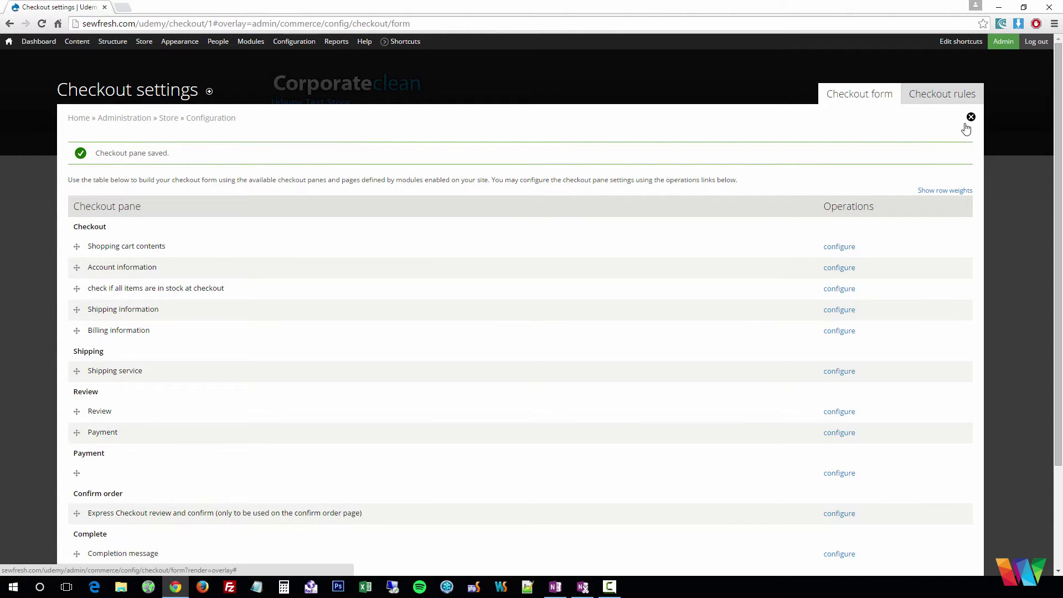
click(967, 126)
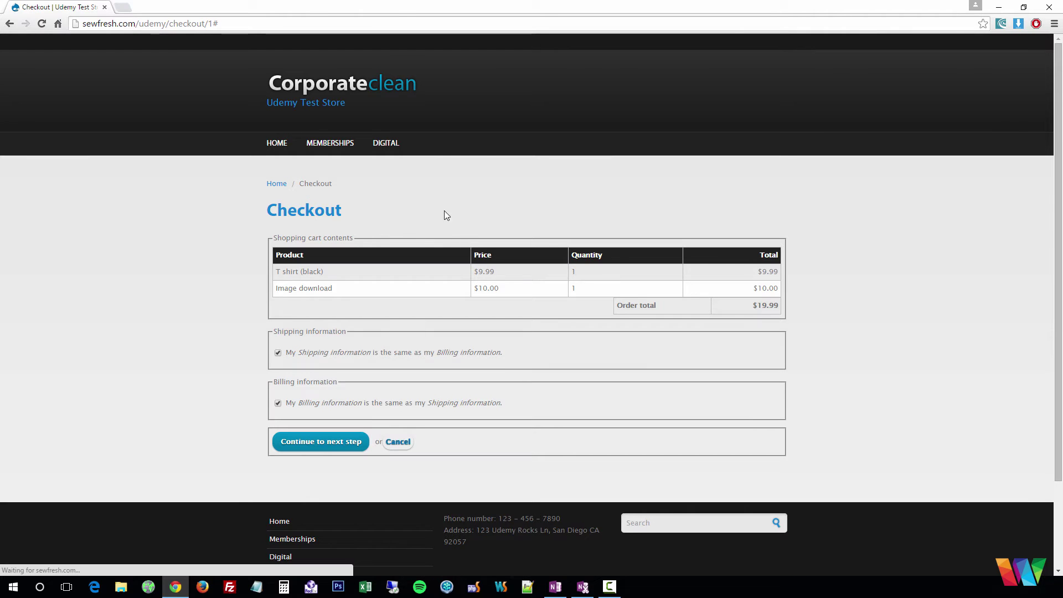
Uncheck both 'same as' options and choose United States as the shipping country
click(277, 402)
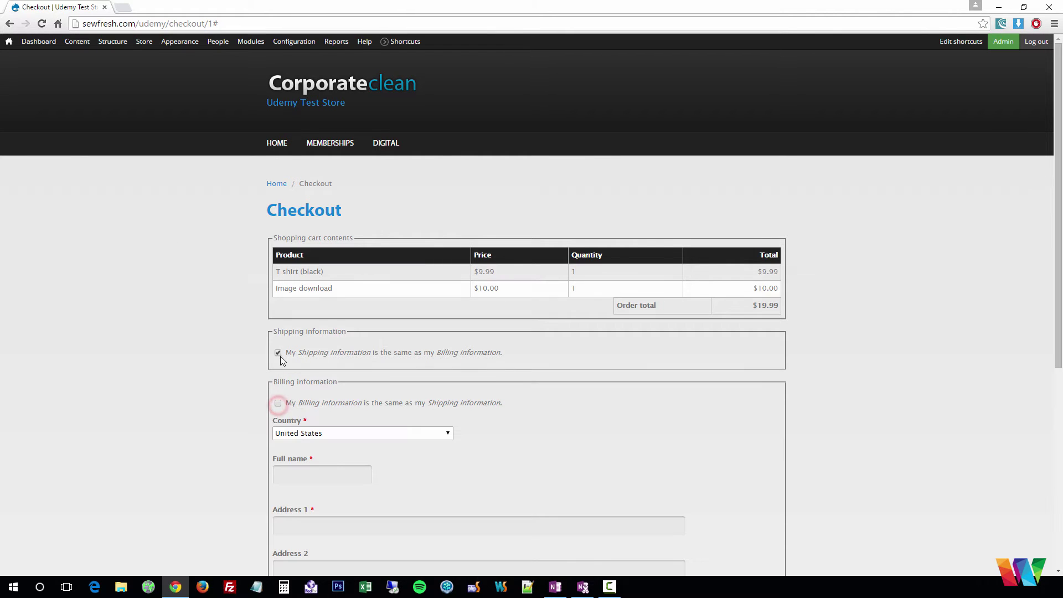
click(278, 353)
scroll(592, 350, down, 3)
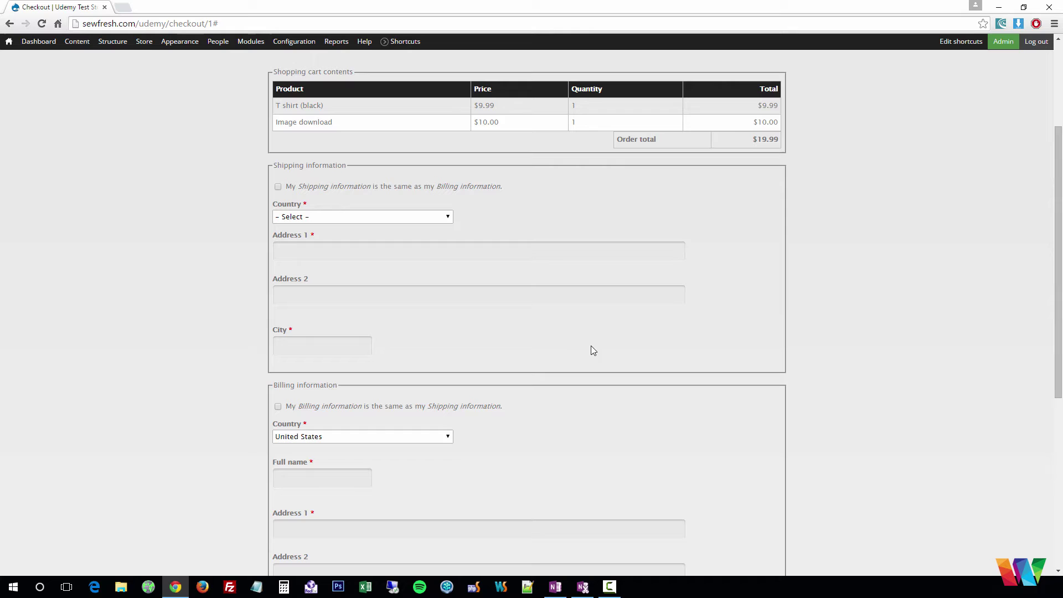
click(332, 252)
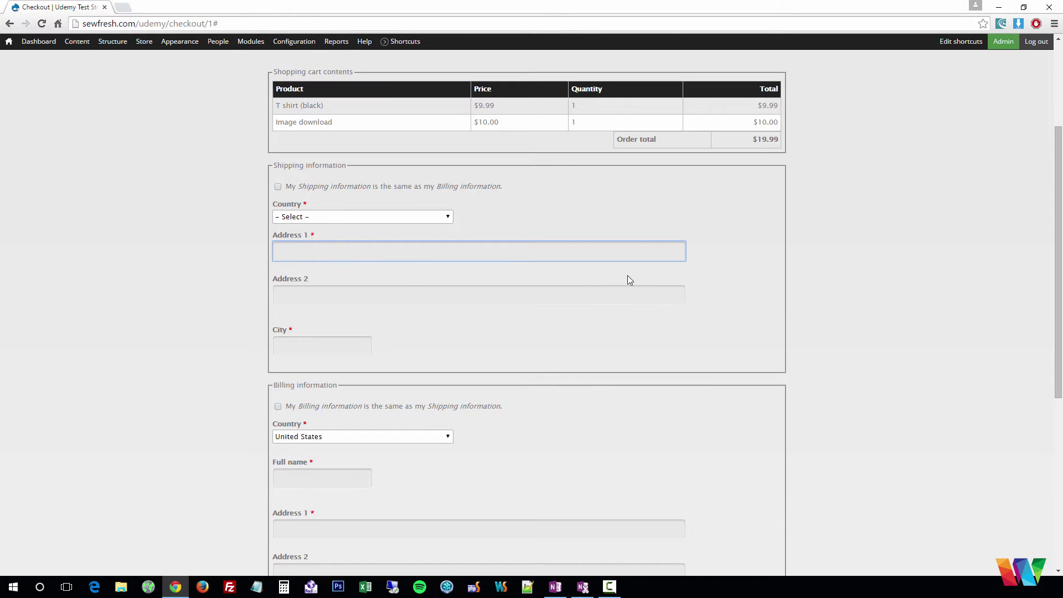
mouse_move(295, 42)
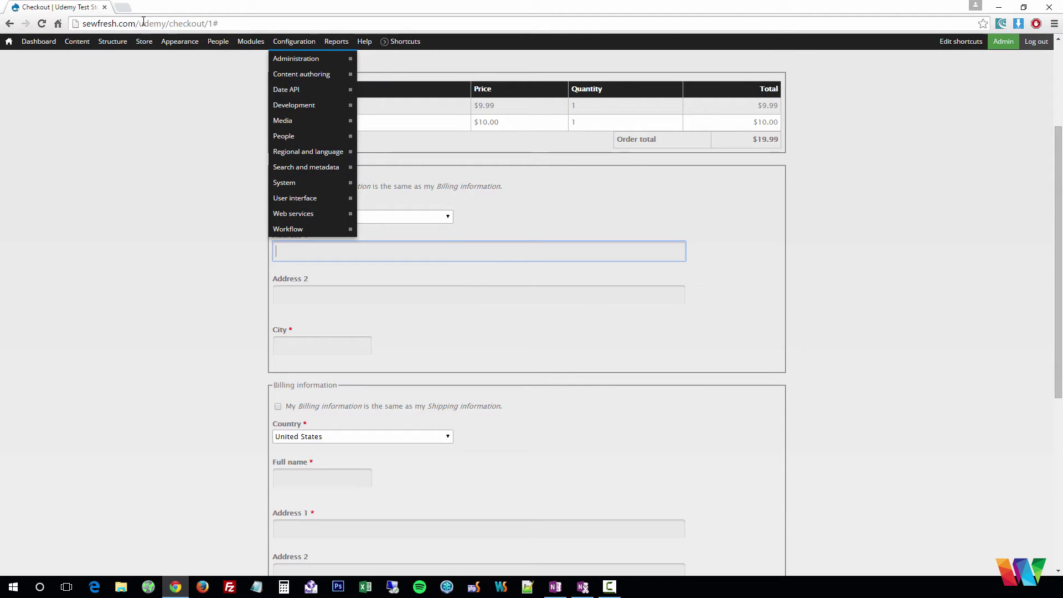
click(424, 216)
drag(446, 239, 450, 436)
click(390, 363)
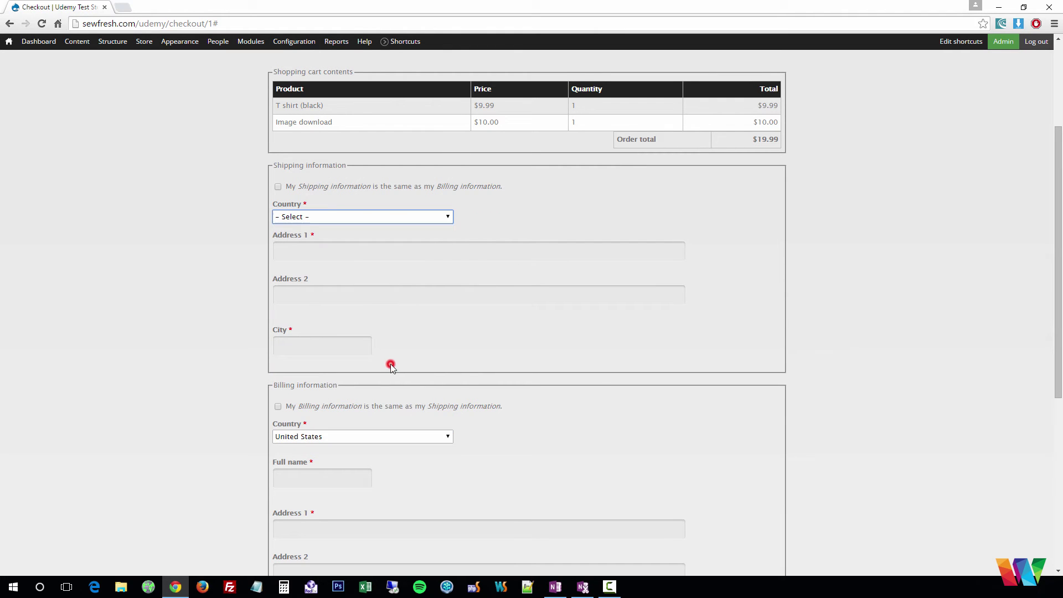
Enter the recipient's full name, street address, city, state and ZIP for shipping
click(330, 264)
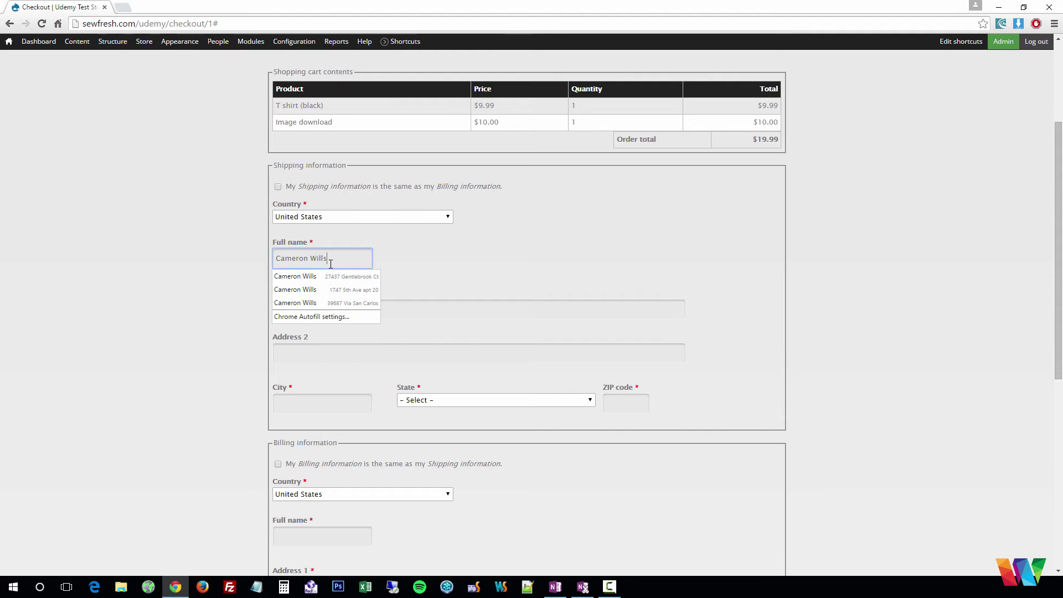
key(Tab)
text(123 )
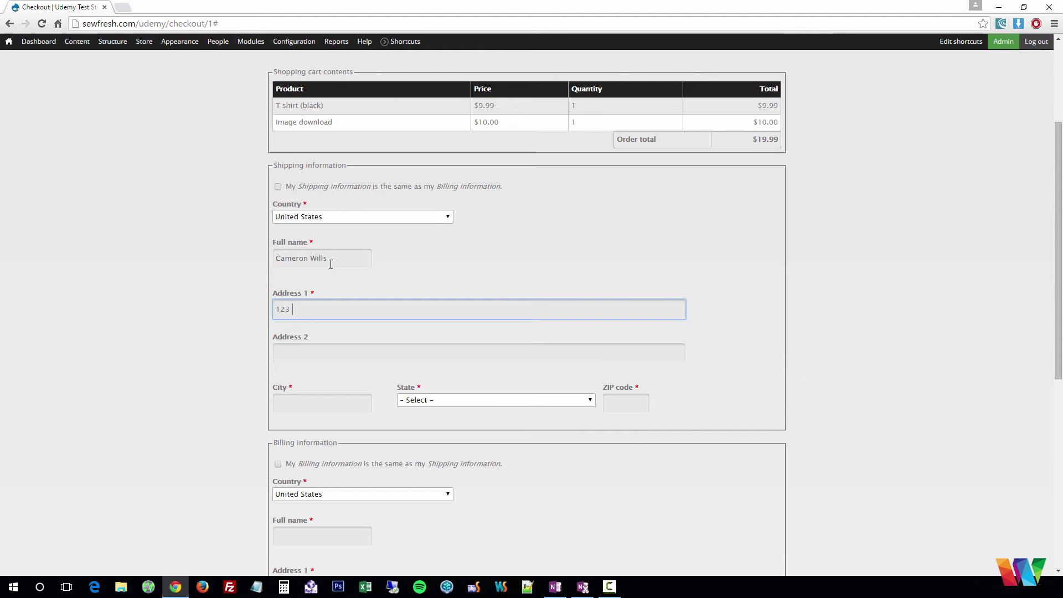
text(Udemy is great)
key(Tab)
key(Tab)
text(San Die)
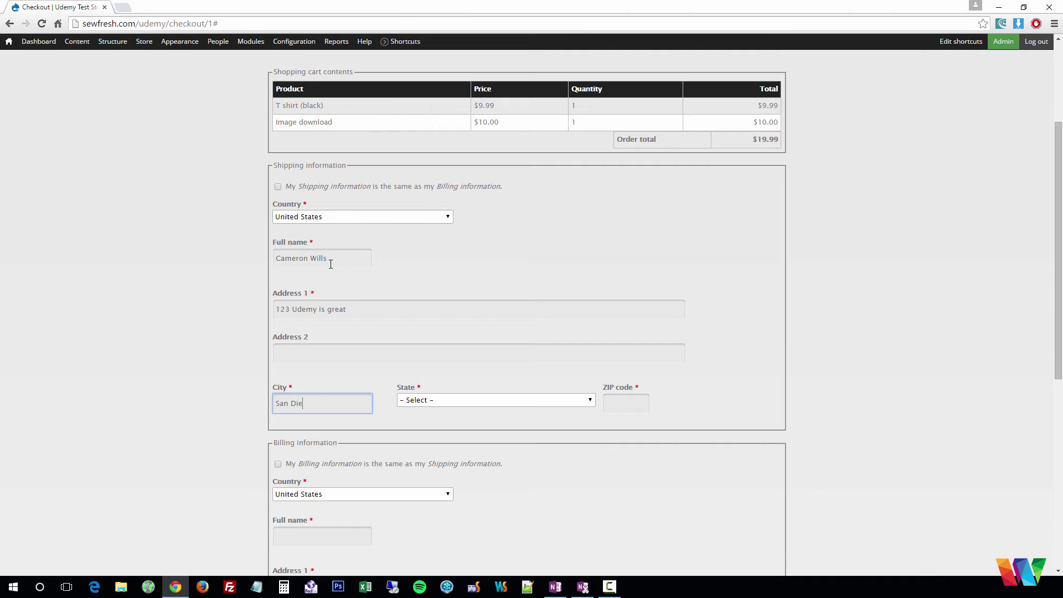
text(go)
key(Tab)
key(c)
key(Tab)
text(9)
key(Down)
key(Tab)
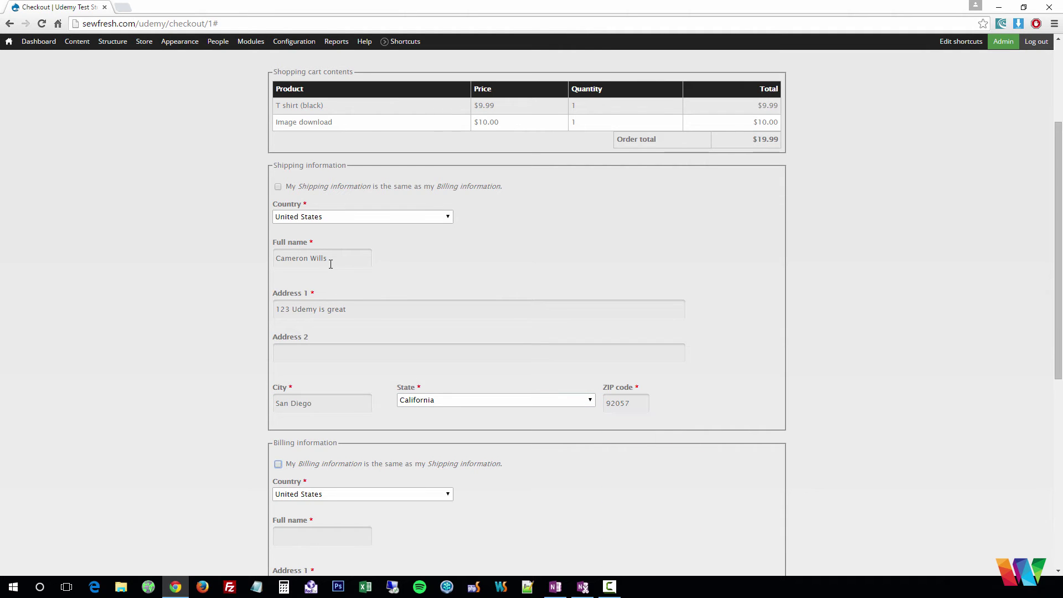
Check Billing same as Shipping
scroll(329, 353, down, 3)
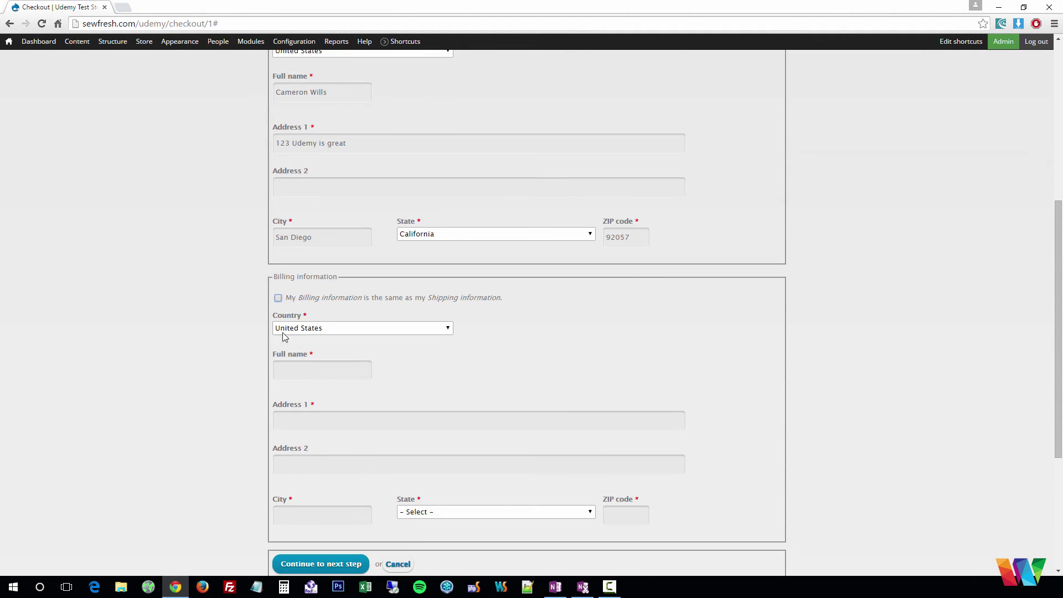
click(279, 299)
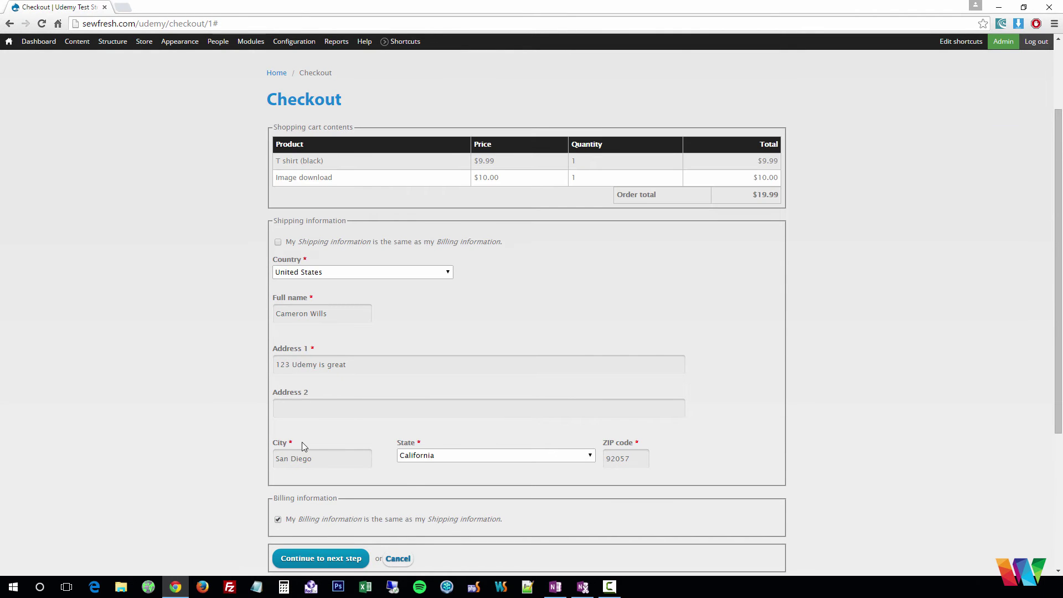
scroll(301, 437, down, 2)
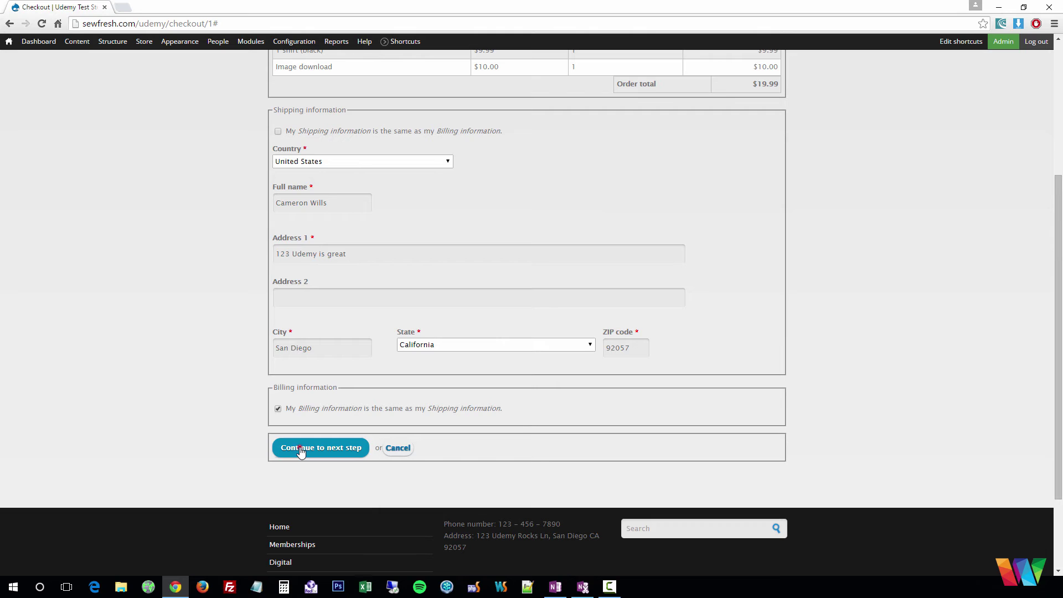
Advance through the shipping step with Flat Rate shipping to the order review
click(301, 450)
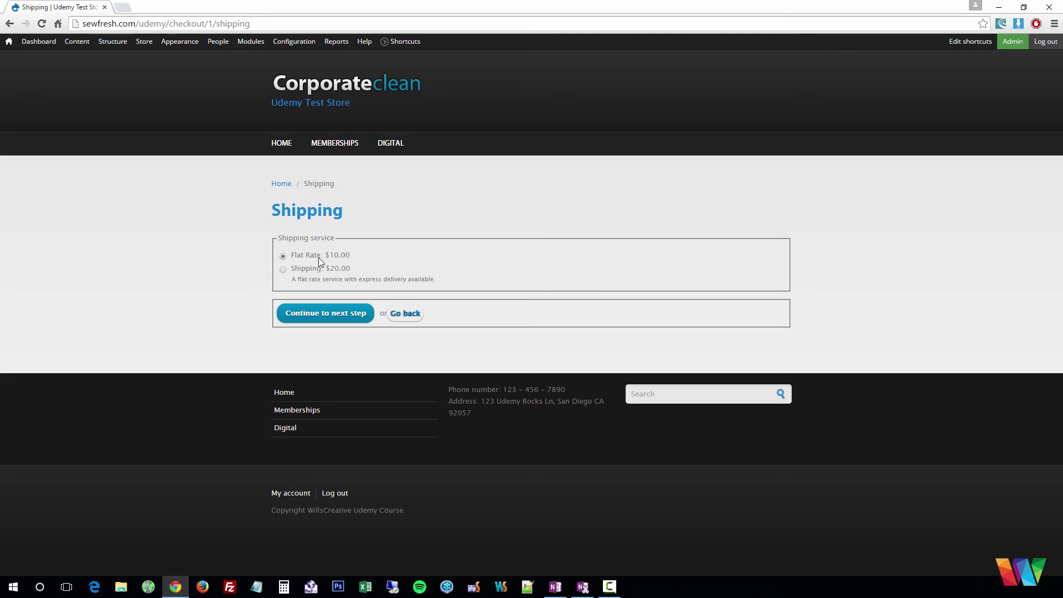
click(288, 322)
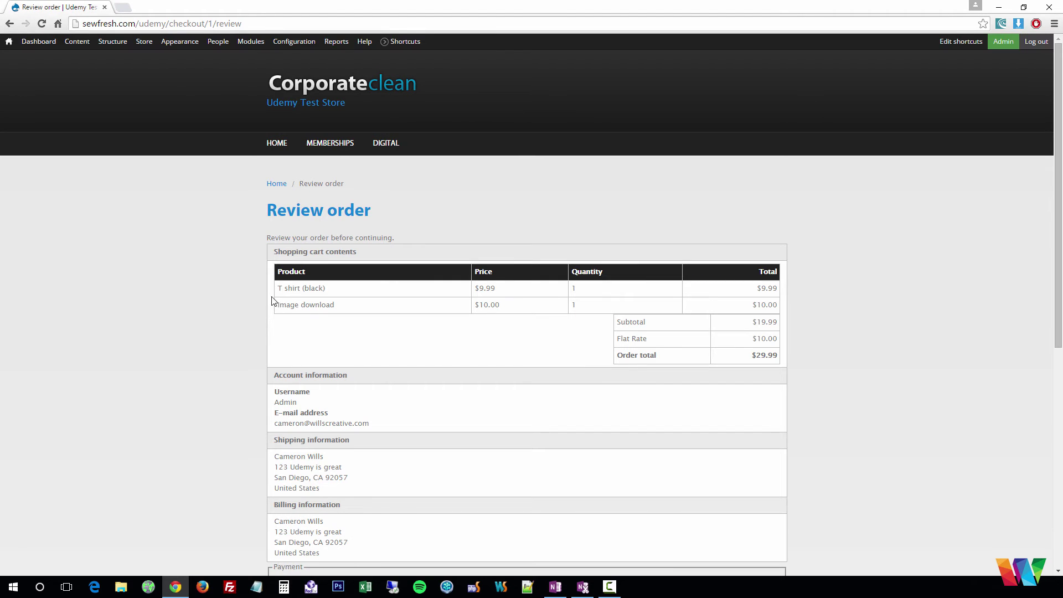
scroll(266, 239, down, 1)
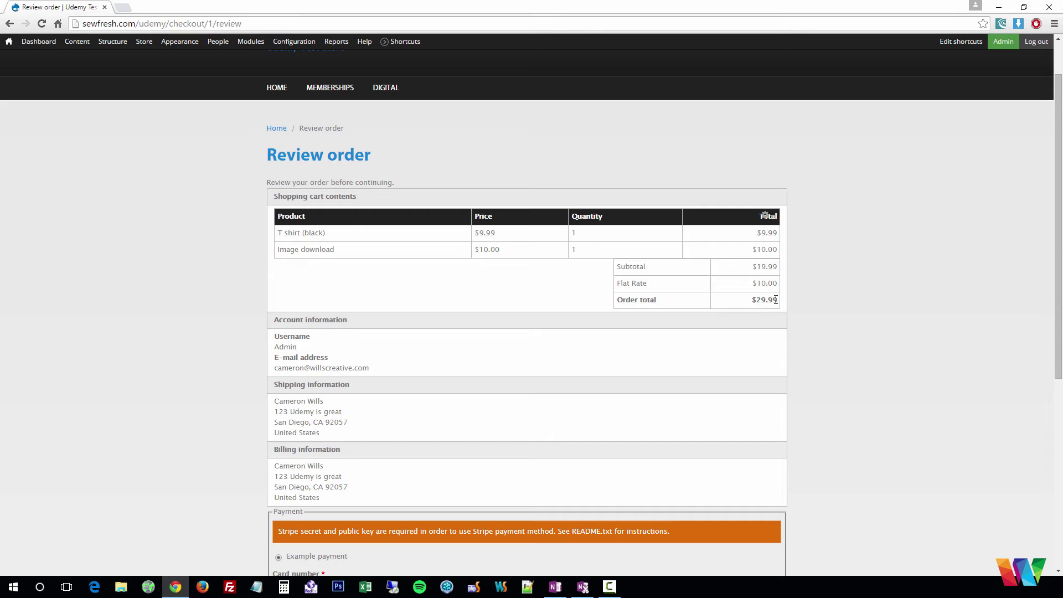
scroll(758, 300, down, 4)
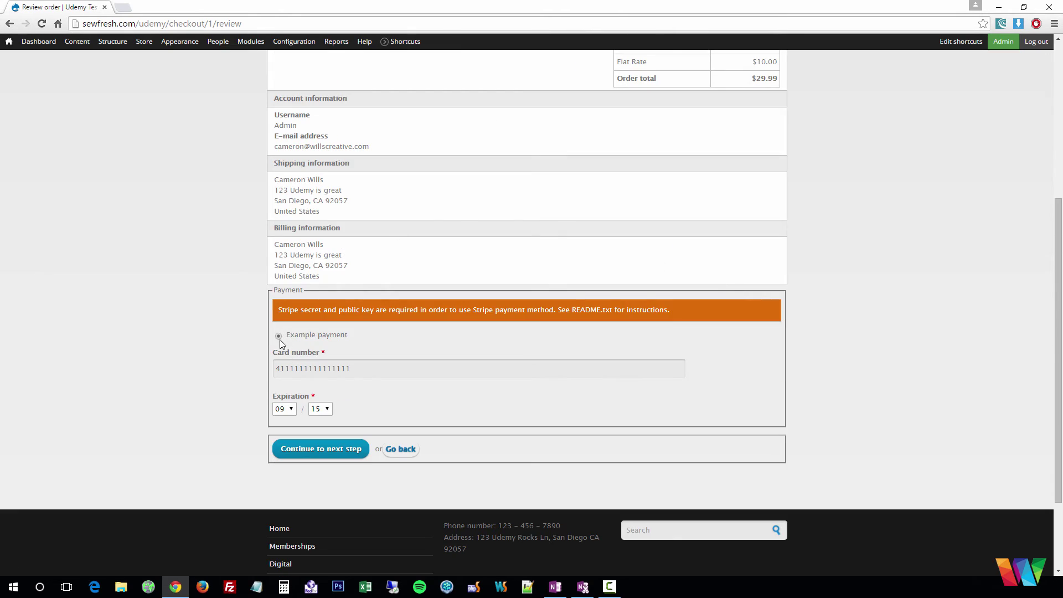
Keep Example payment and submit the order
drag(281, 308, 686, 300)
click(692, 314)
click(279, 336)
click(313, 451)
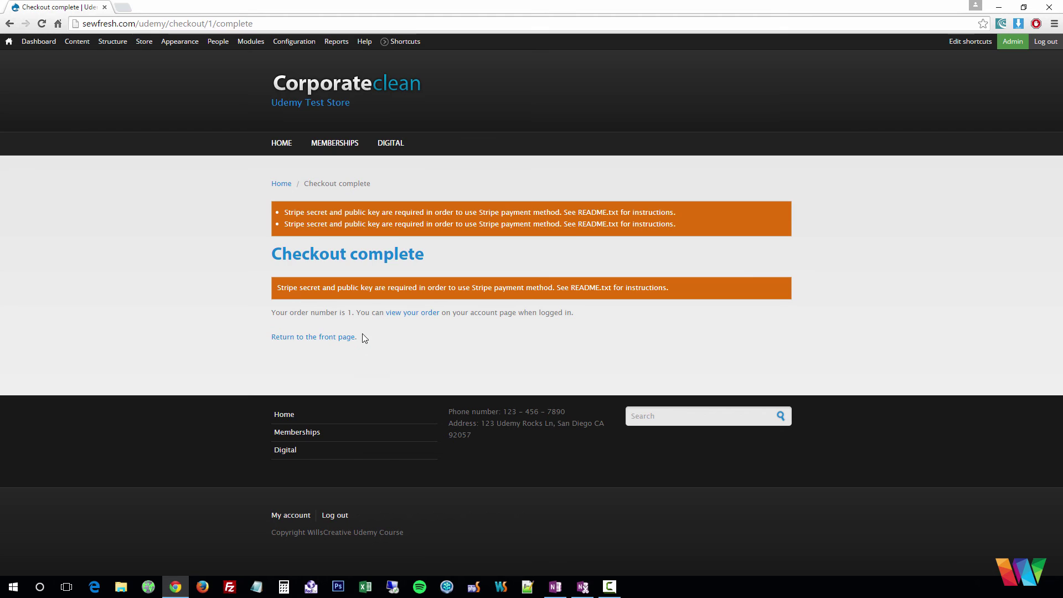
drag(273, 312, 565, 312)
click(573, 312)
mouse_move(218, 42)
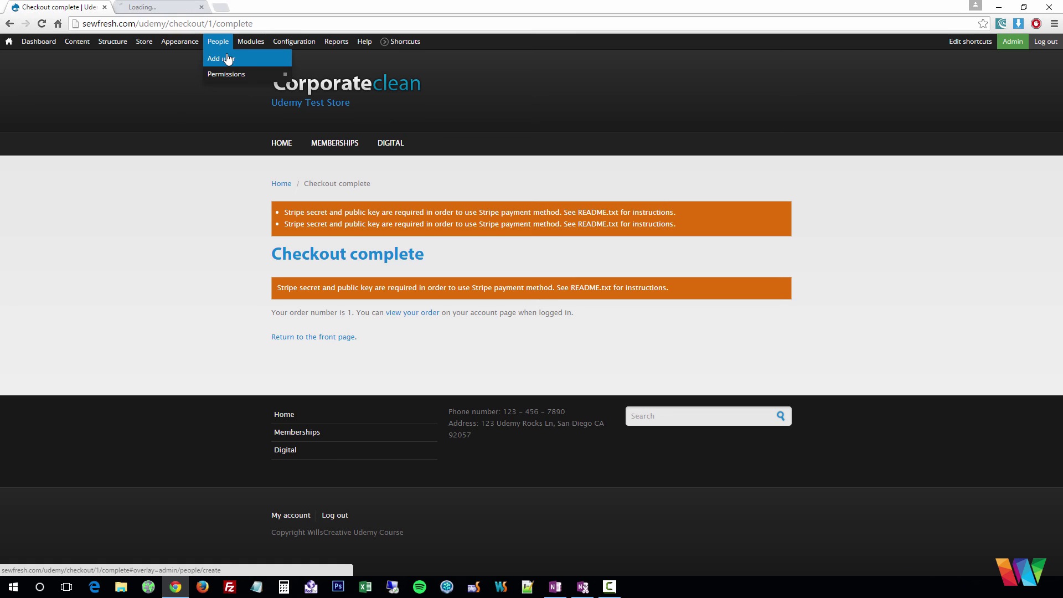
middle_click(228, 59)
click(169, 10)
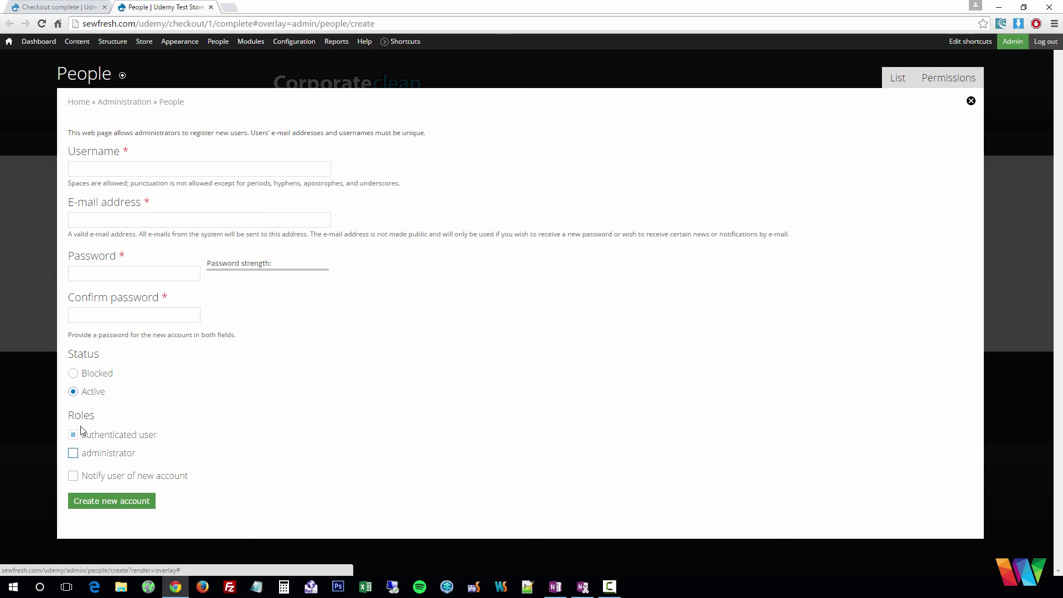
click(970, 103)
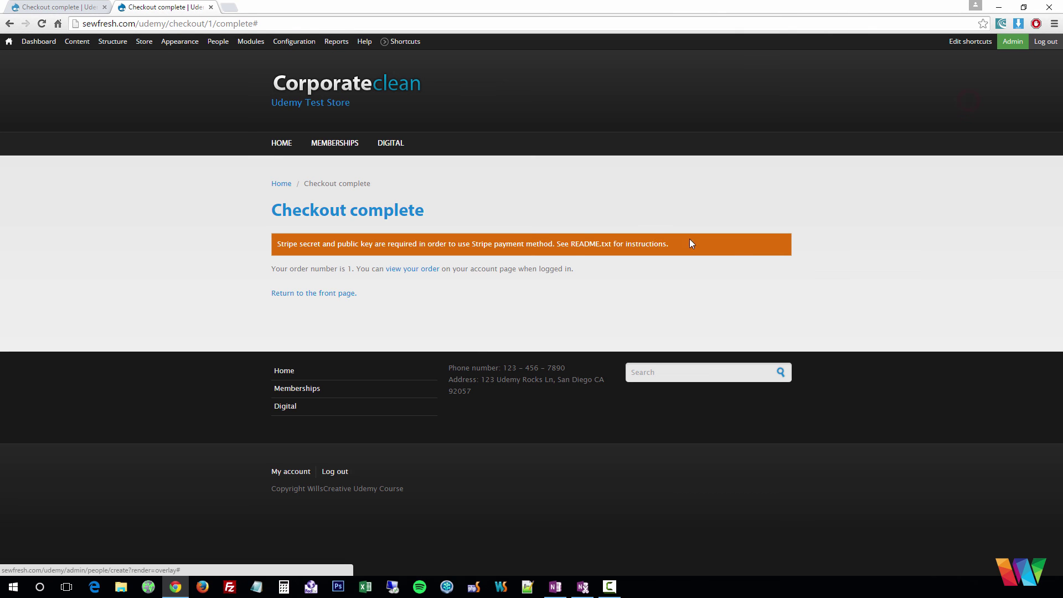